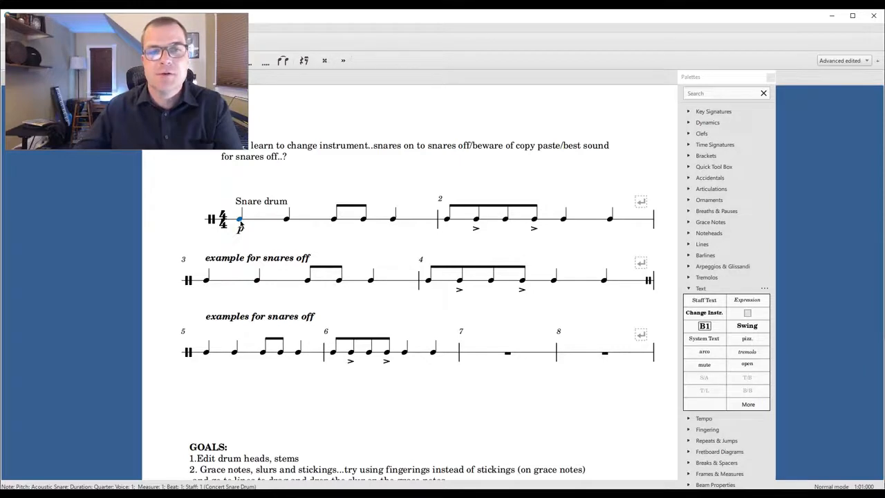
# - Play back the snare drum examples from the first note of measure 1, stopping after the last example
pyautogui.press('space')
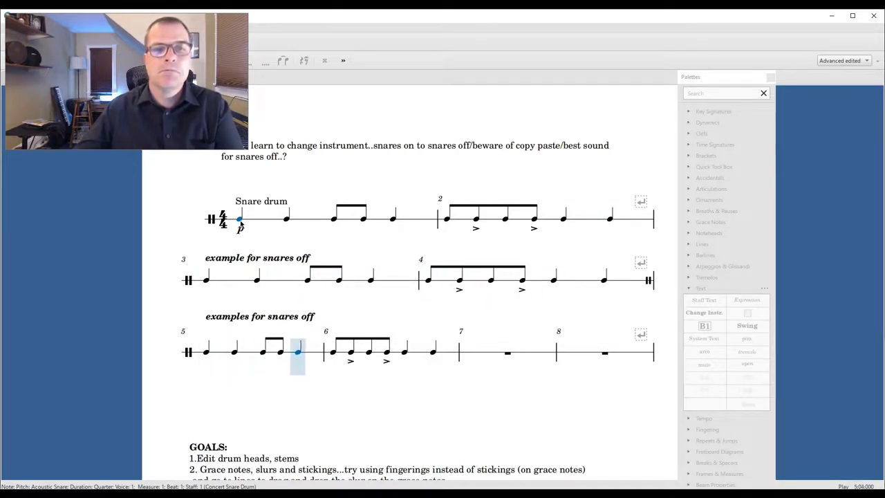
pyautogui.press('space')
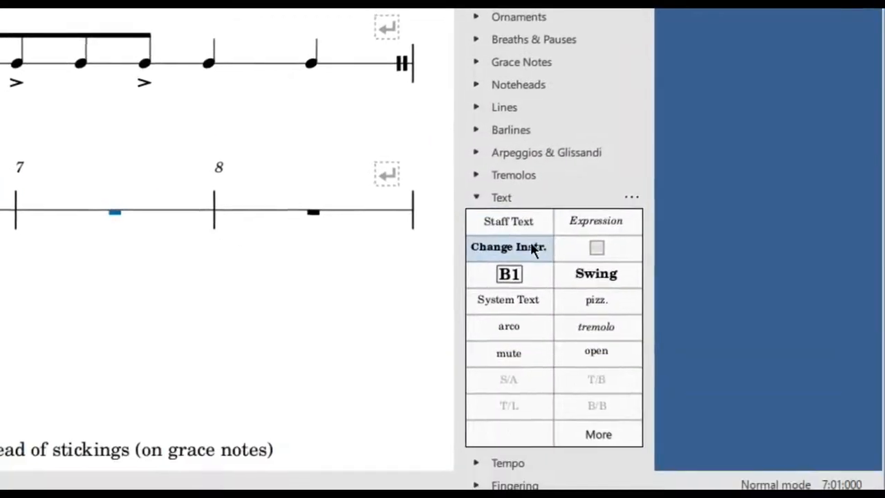
# - Add an instrument change at measure 7 and browse the unpitched percussion within the full list of instruments
pyautogui.moveTo(531, 251); pyautogui.dragTo(131, 215)
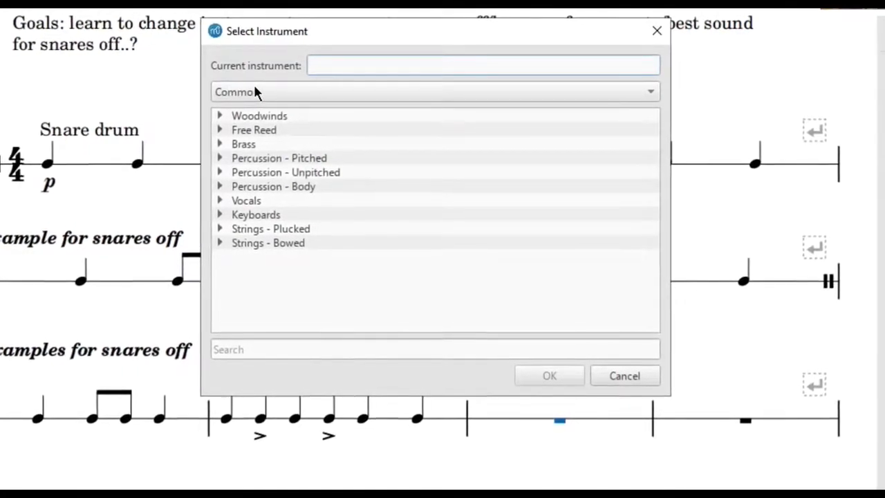
pyautogui.click(252, 91)
pyautogui.click(263, 68)
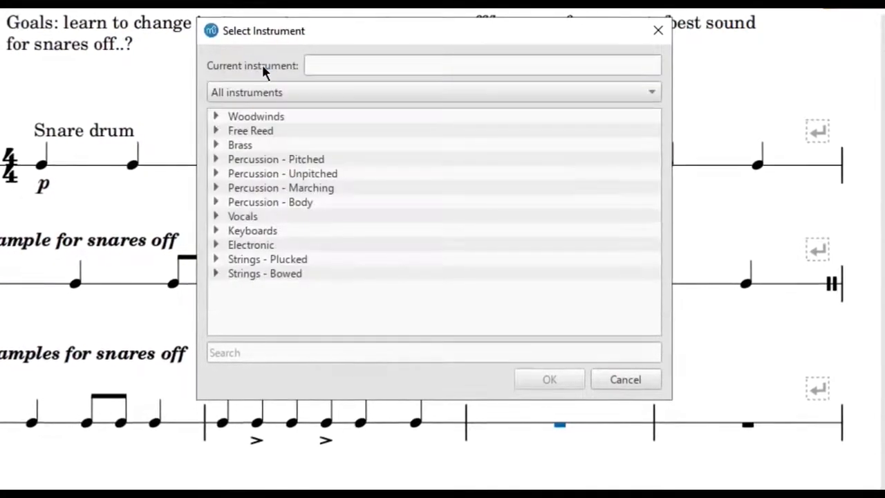
pyautogui.click(214, 174)
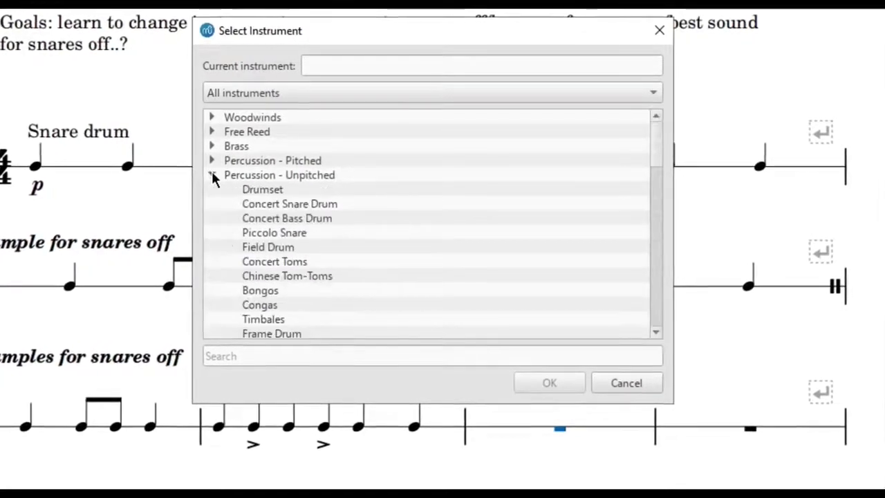
pyautogui.scroll(-5, 356, 200)
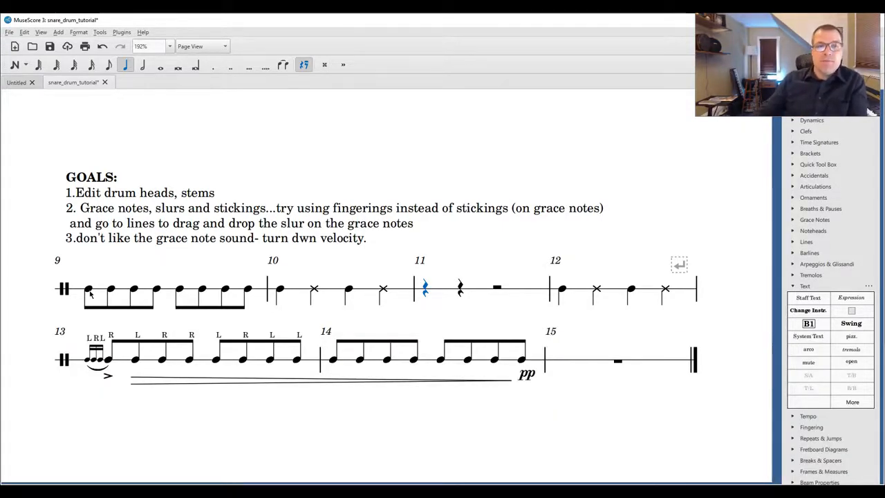
# - Flip the stems of the notes in measures 9 and 10 upward and back down
pyautogui.keyDown('shift'); pyautogui.click(89, 291); pyautogui.keyUp('shift')
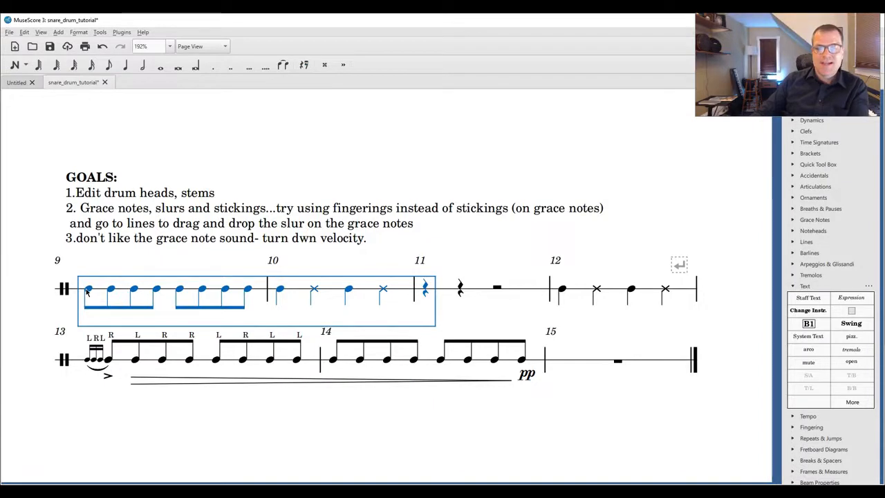
pyautogui.press('x')
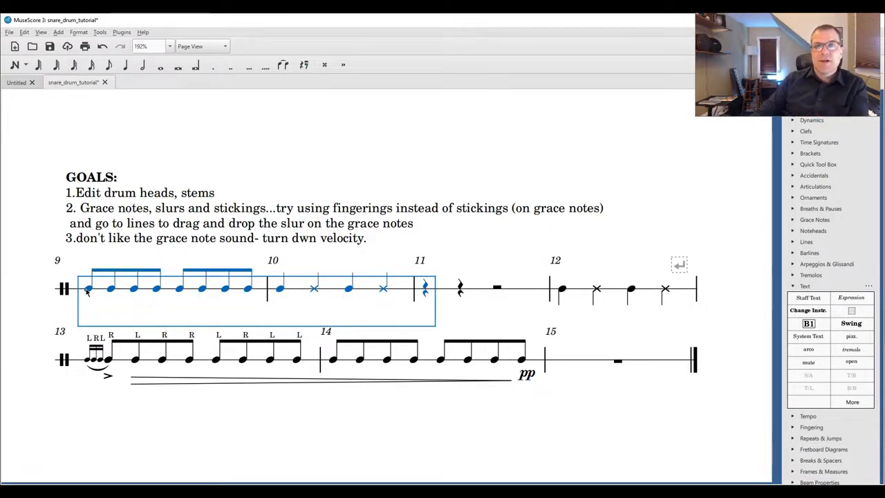
pyautogui.press('x')
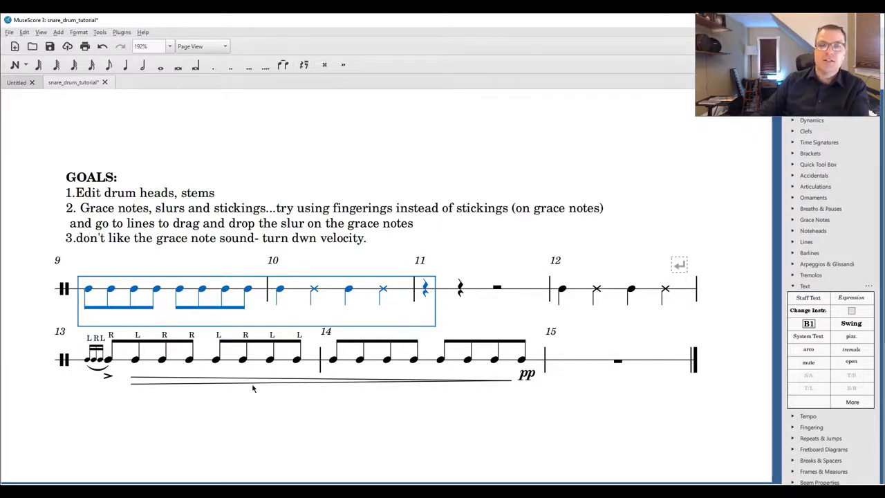
# - Edit the drumset from measure 9, setting the Acoustic Snare's stem direction to Up, and leave note input
pyautogui.click(89, 289)
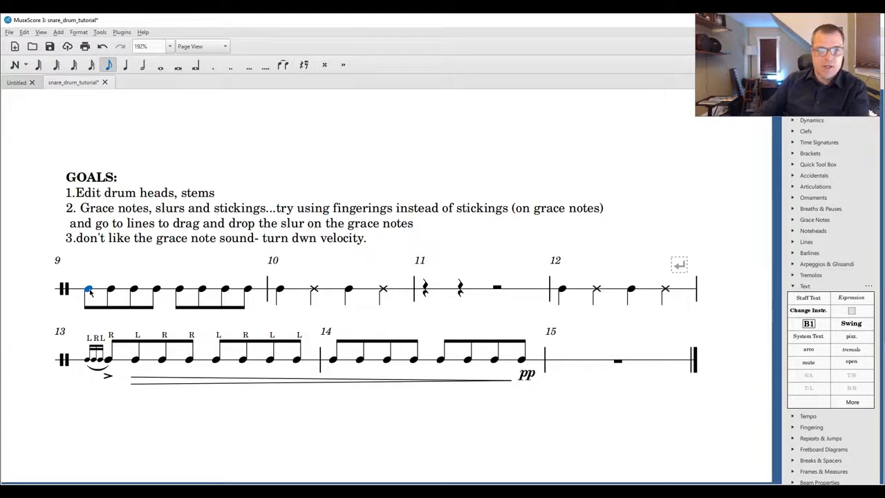
pyautogui.press('n')
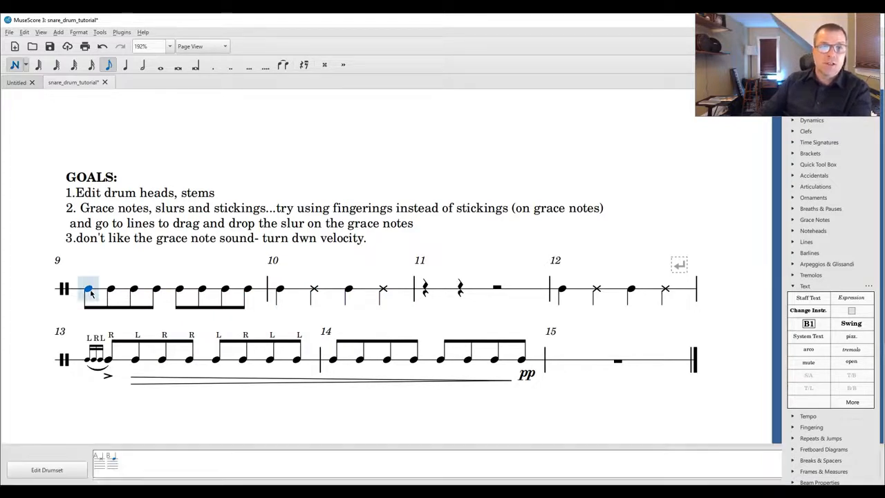
pyautogui.click(60, 467)
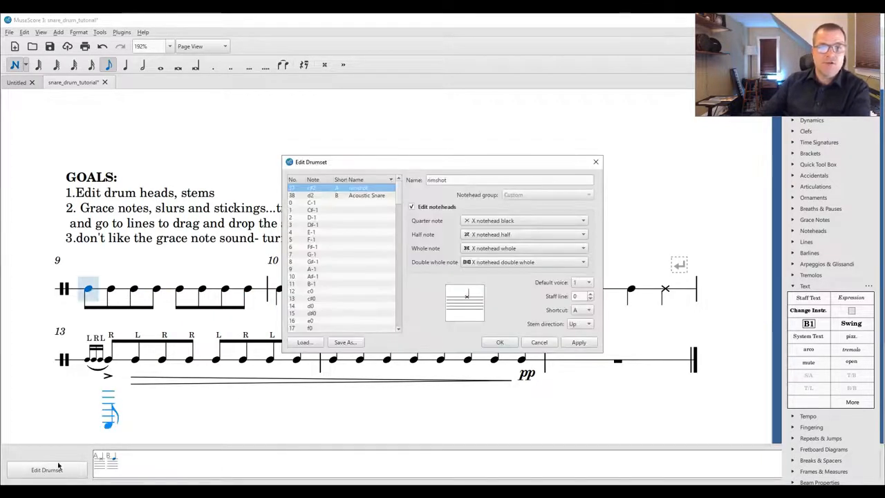
pyautogui.click(360, 196)
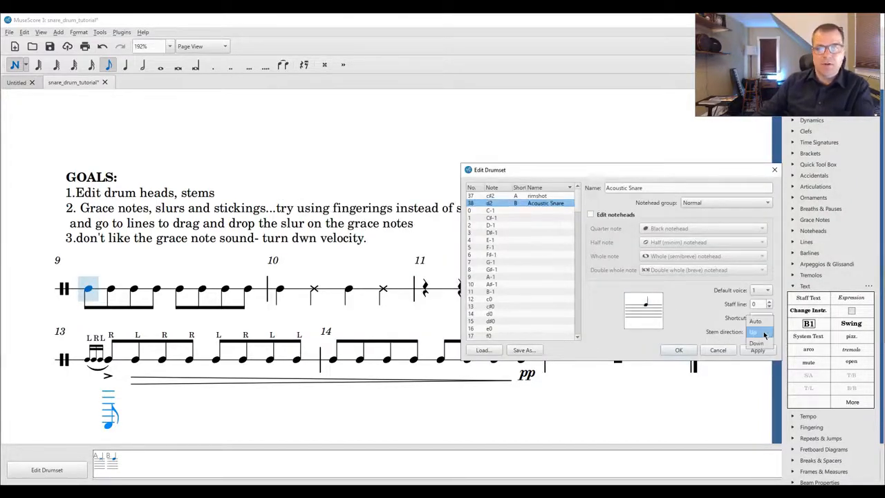
pyautogui.click(758, 350)
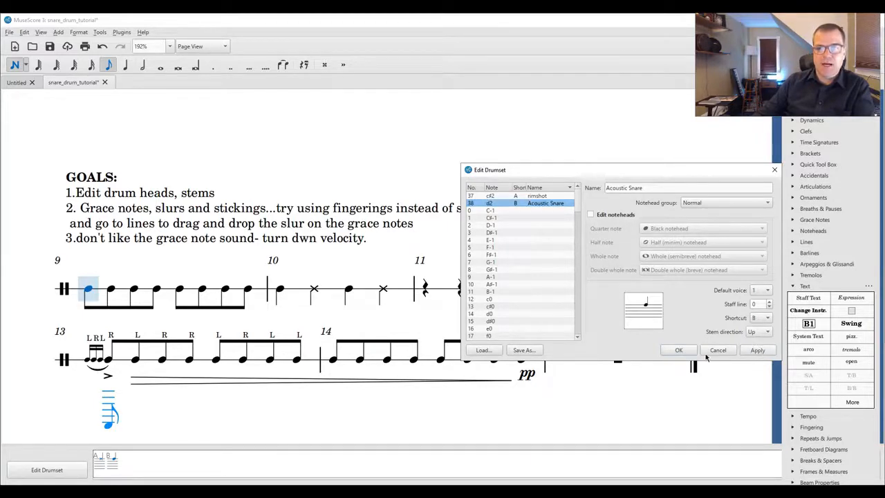
pyautogui.click(679, 351)
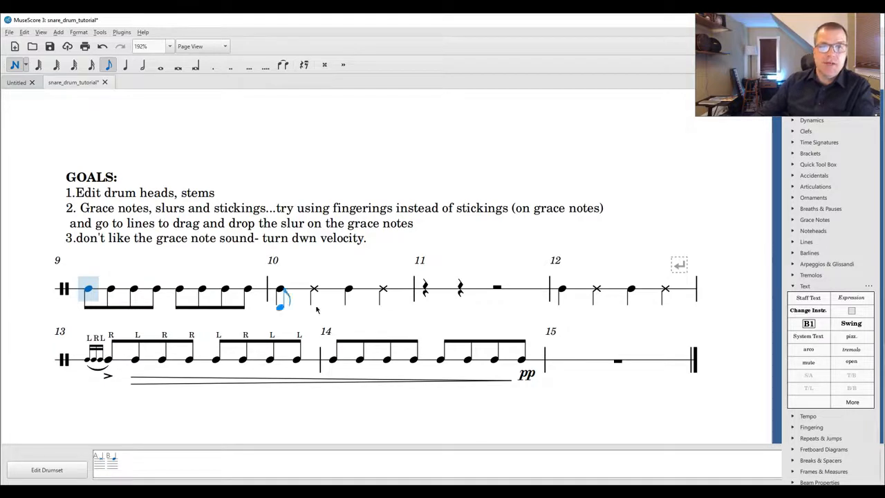
pyautogui.press('Escape')
# - Fill measure 11 with two rimshot quarter notes followed by two Acoustic Snare quarter notes
pyautogui.click(426, 289)
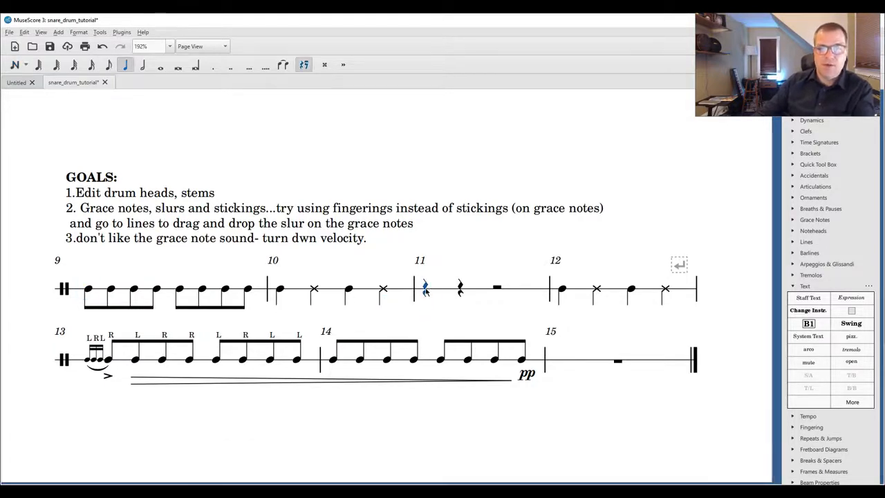
pyautogui.press('n')
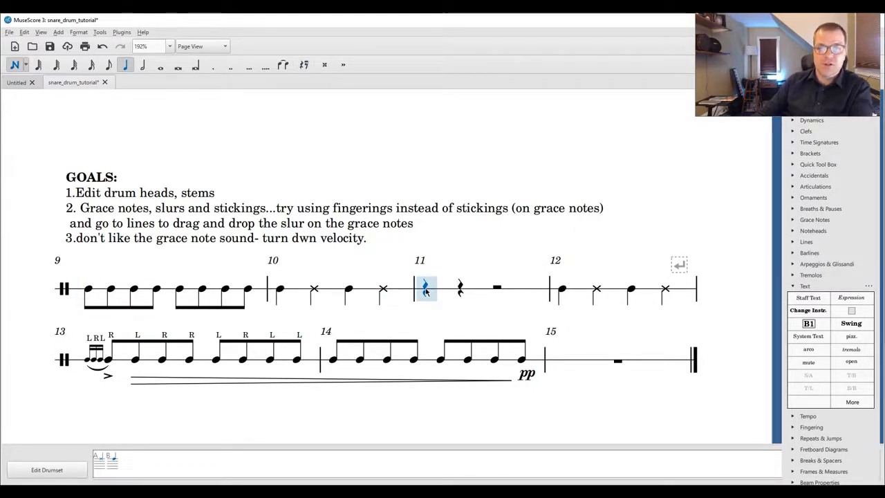
pyautogui.press('a')
pyautogui.press('a')
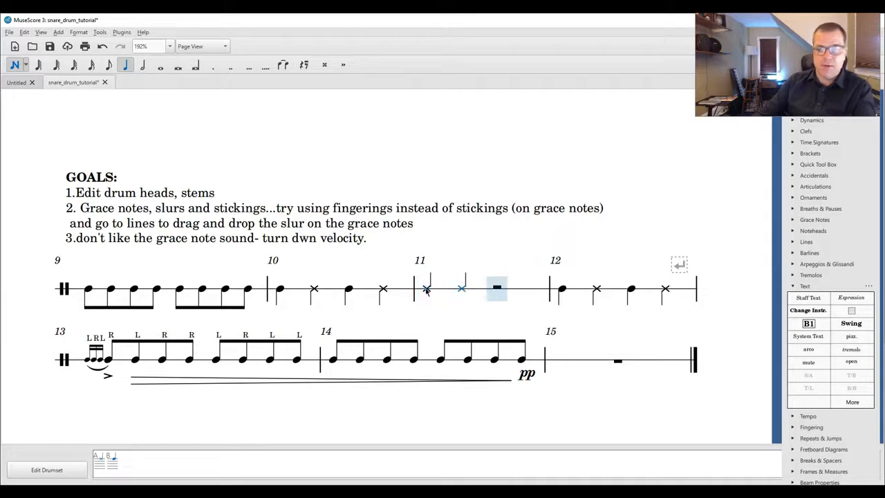
pyautogui.press('b')
pyautogui.press('b')
pyautogui.press('Escape')
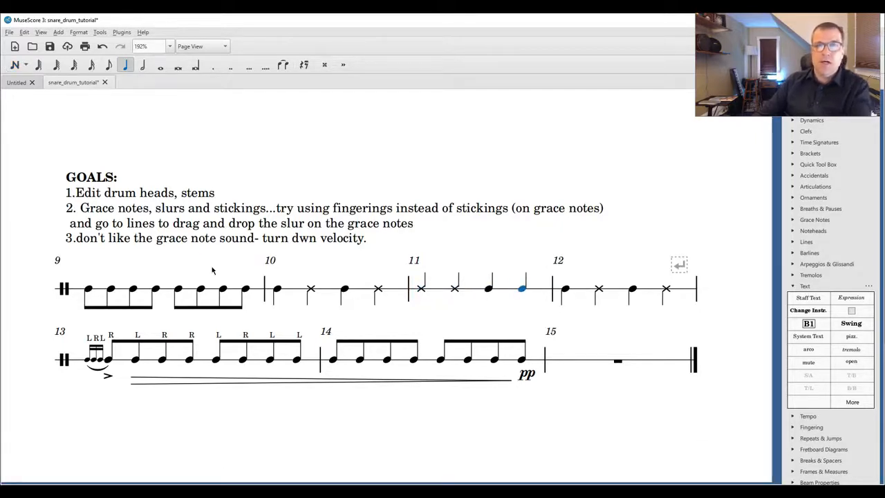
# - Flip the stems of all notes in measures 9 and 10 so they point up
pyautogui.click(87, 291)
pyautogui.keyDown('shift'); pyautogui.click(379, 292); pyautogui.keyUp('shift')
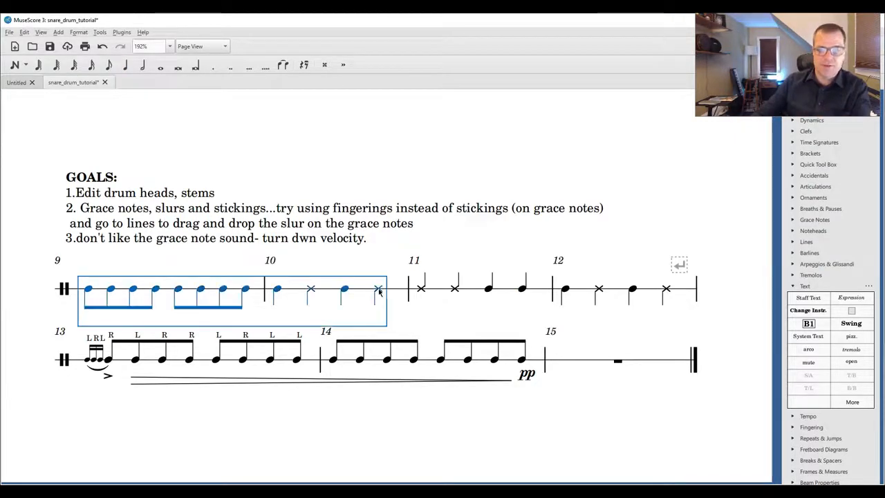
pyautogui.press('x')
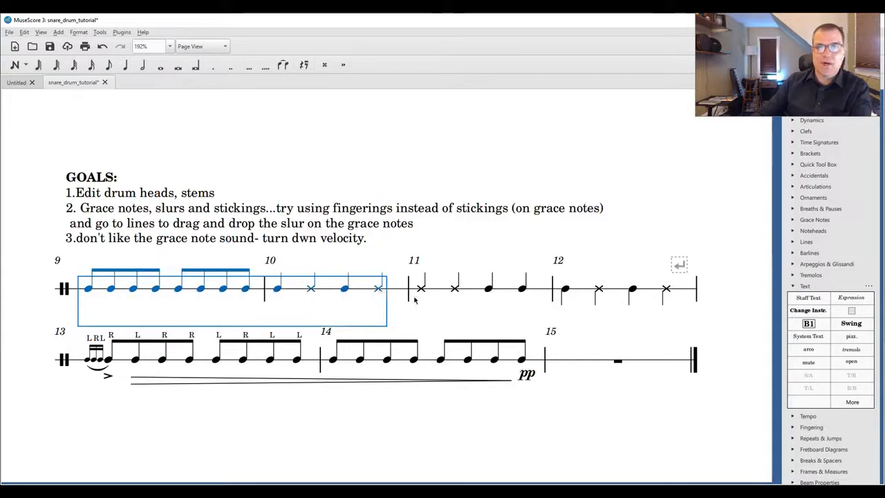
pyautogui.press('Escape')
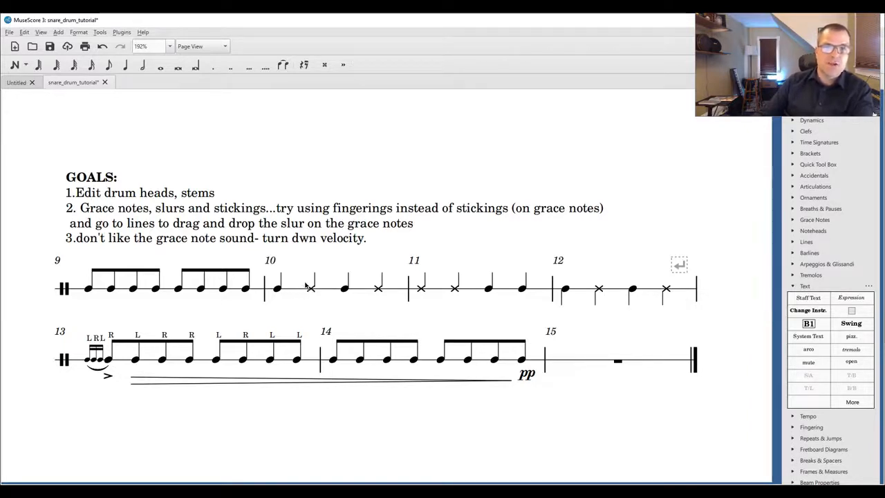
# - Rename the rimshot entry in the drumset to sidestick and check the Acoustic Snare's stem direction
pyautogui.click(312, 290)
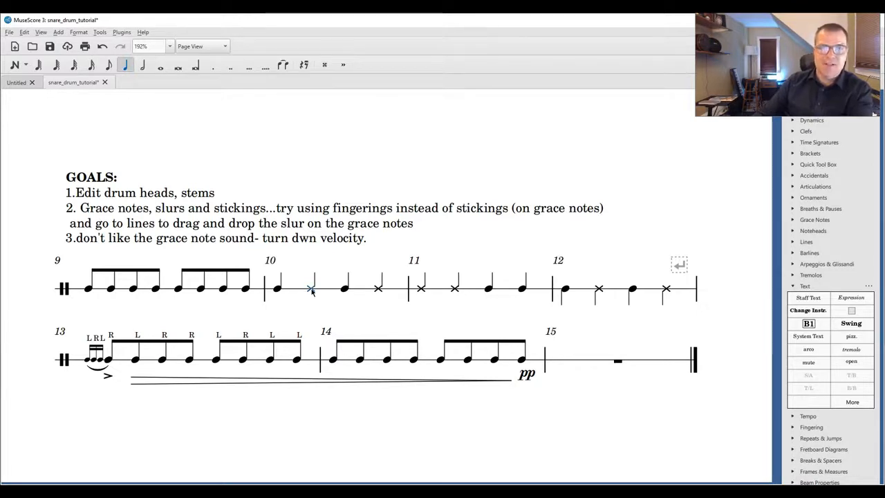
pyautogui.press('n')
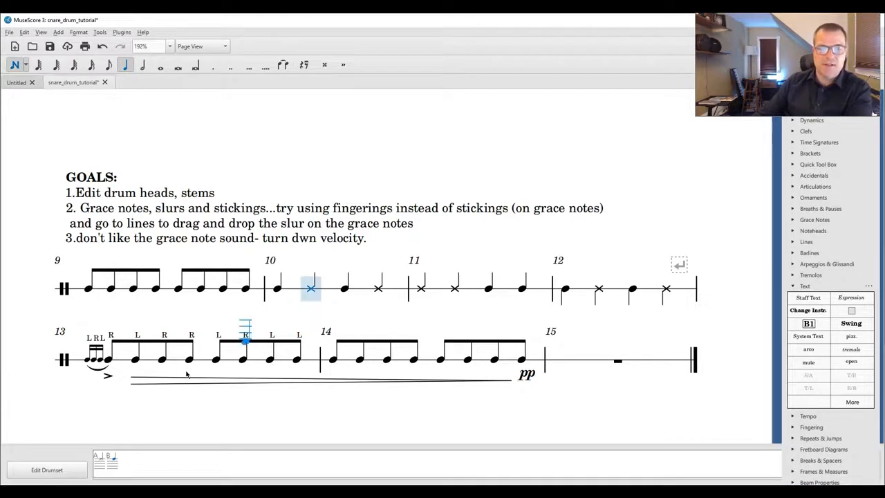
pyautogui.click(47, 470)
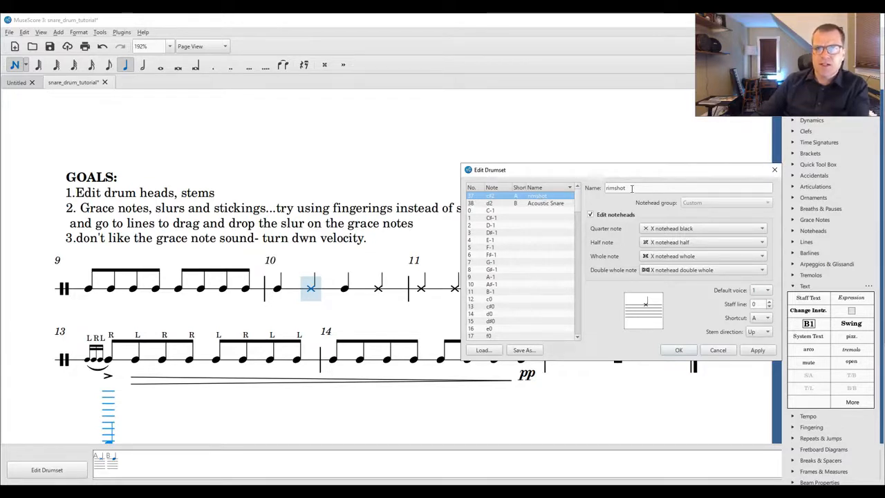
pyautogui.moveTo(631, 188); pyautogui.dragTo(586, 188)
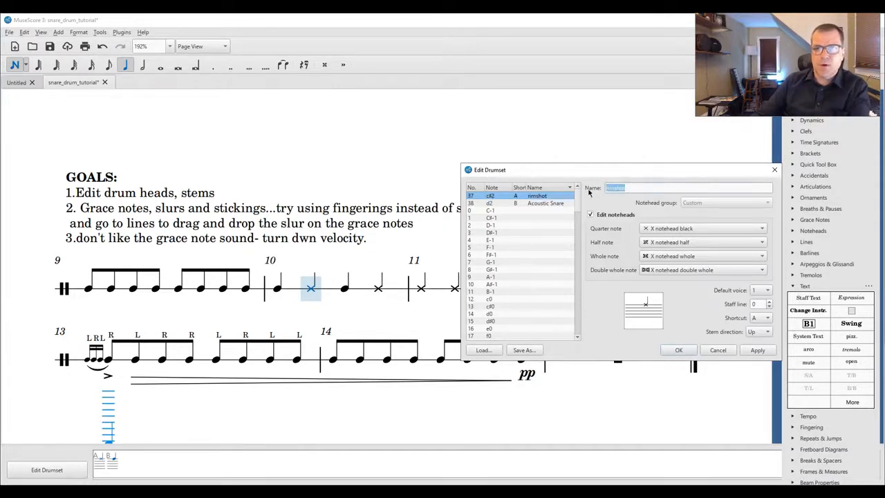
pyautogui.write('sides')
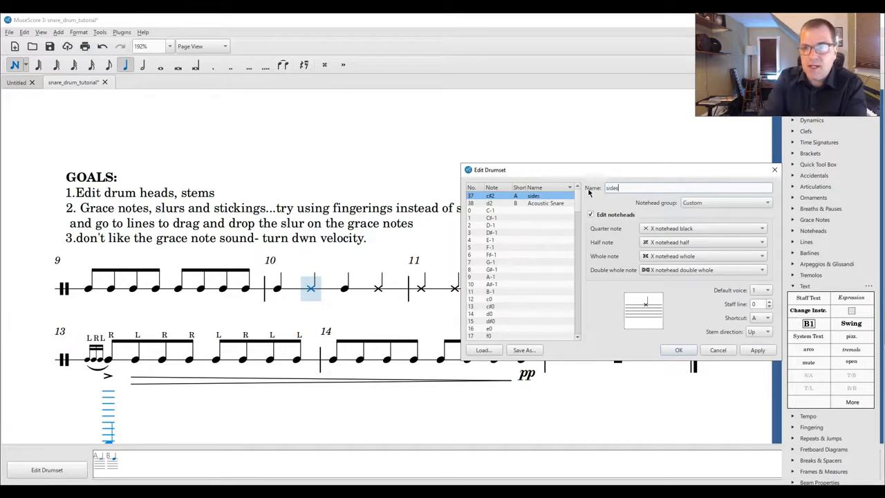
pyautogui.write('tick')
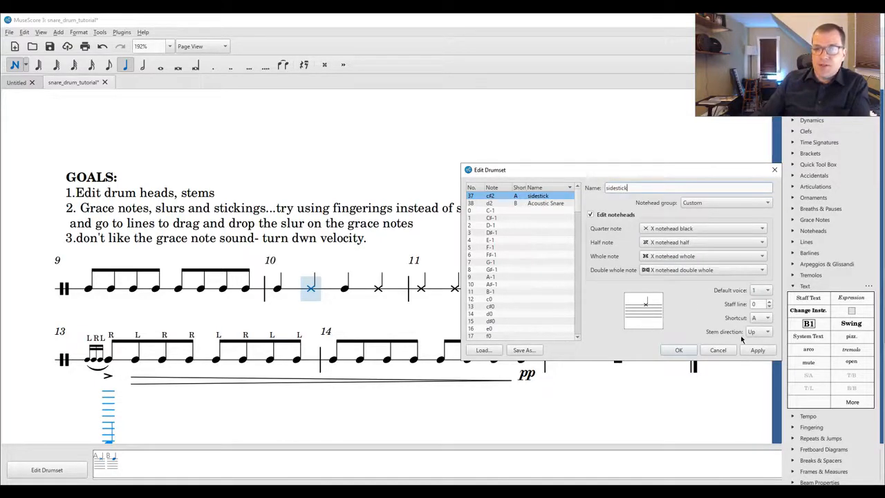
pyautogui.click(555, 203)
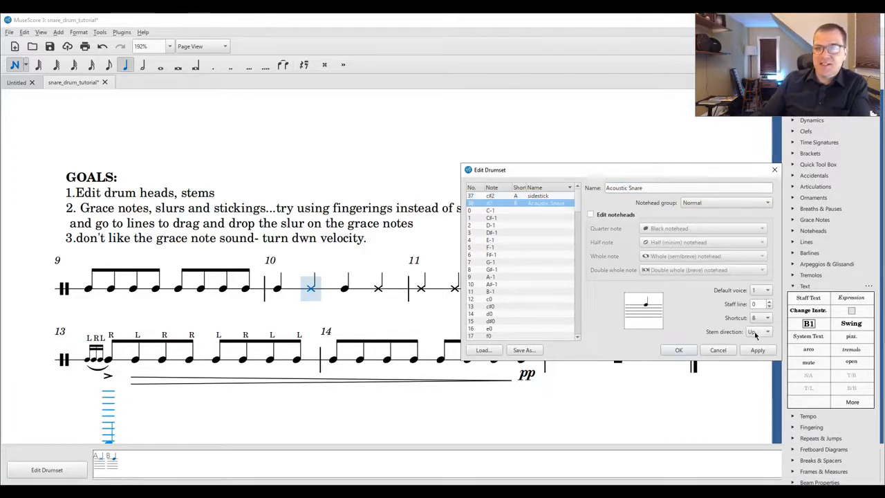
# - Enable custom noteheads for the sidestick entry and set its quarter note to Circle X notehead
pyautogui.click(555, 197)
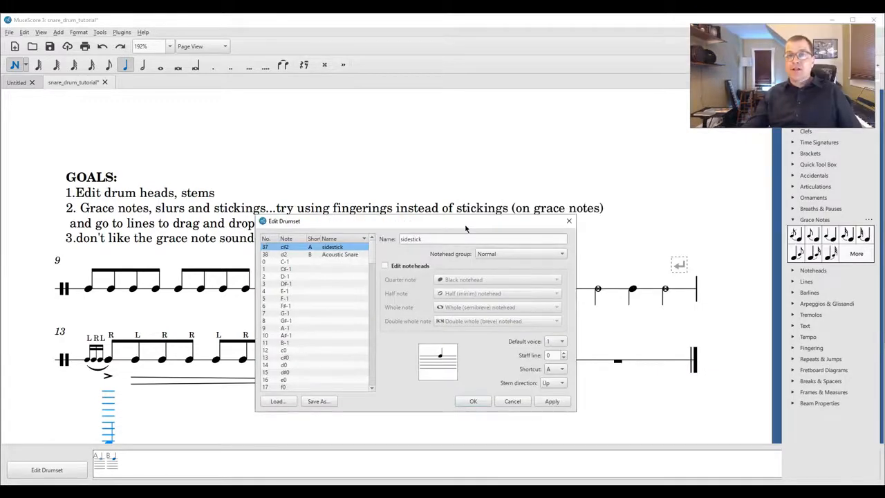
pyautogui.click(385, 266)
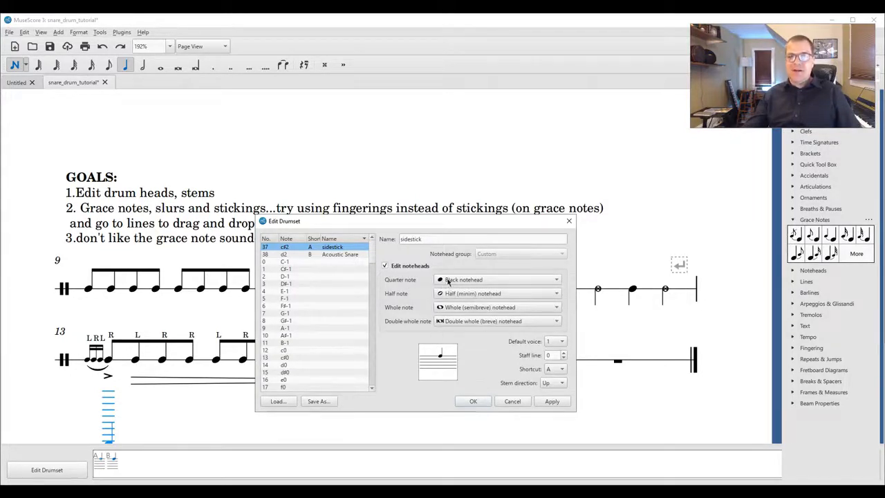
pyautogui.click(448, 282)
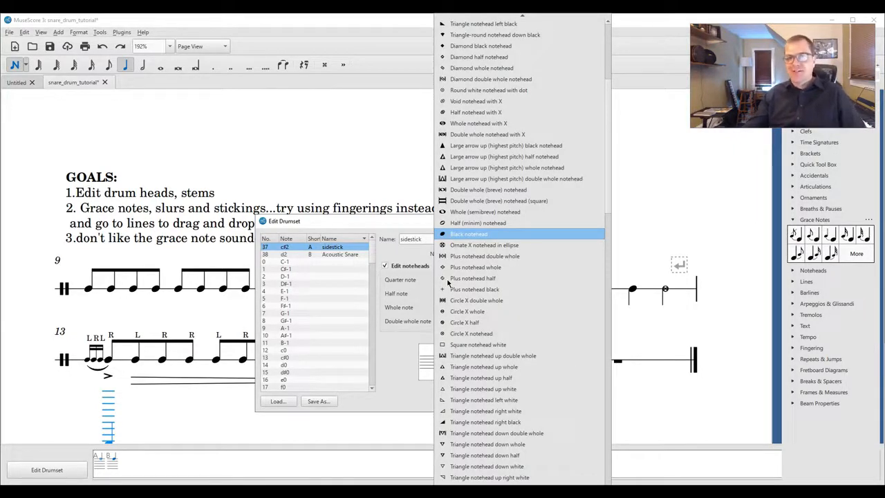
pyautogui.scroll(-8, 494, 339)
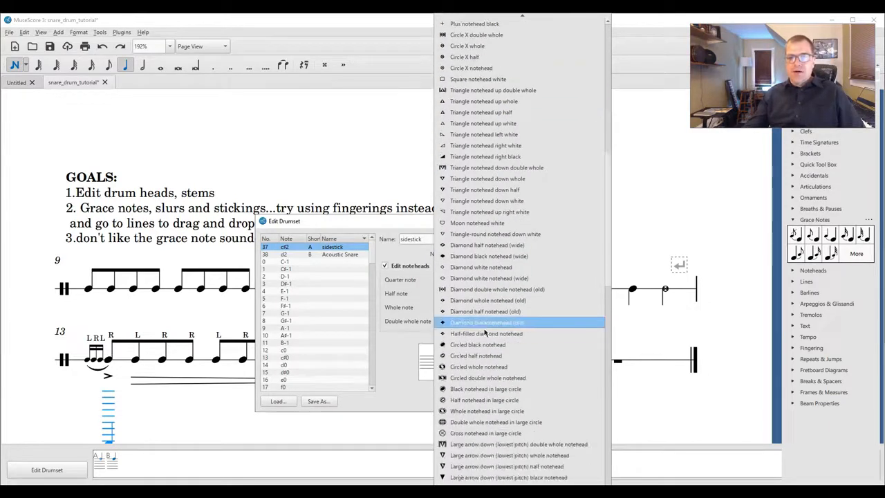
pyautogui.scroll(-1, 506, 372)
pyautogui.scroll(10, 506, 372)
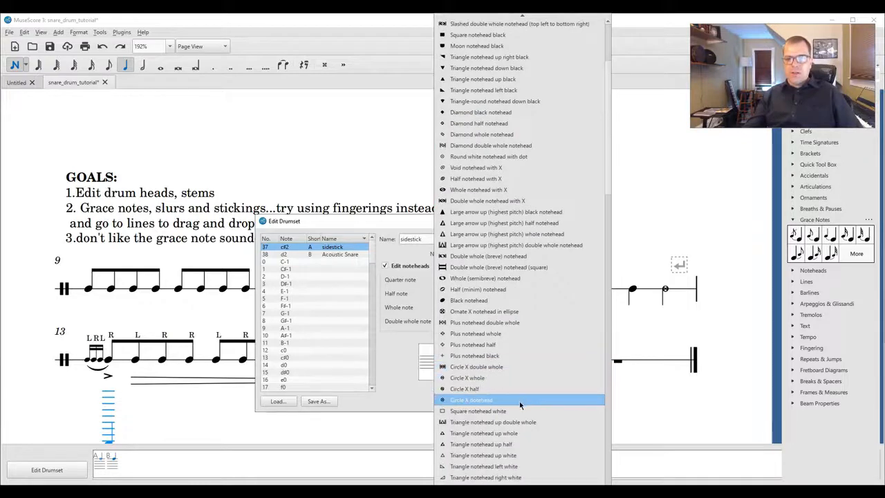
pyautogui.click(520, 401)
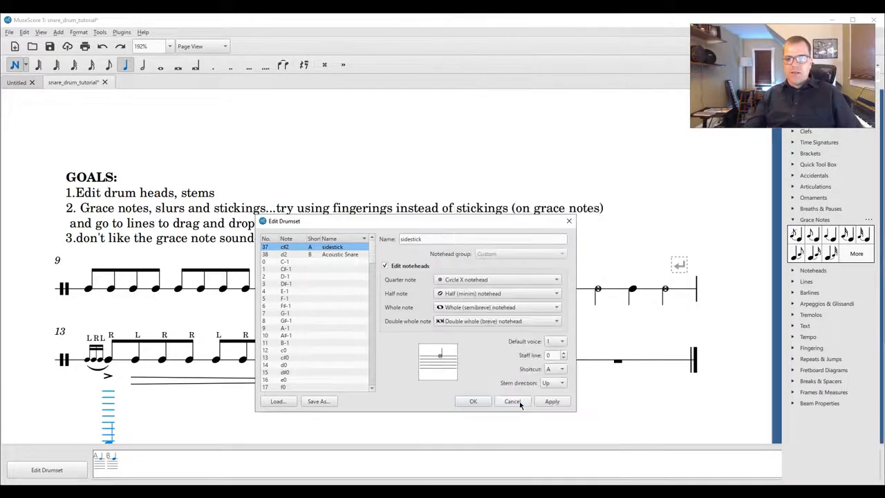
# - Accept the drumset edits and leave note input with nothing in the measures selected
pyautogui.click(482, 404)
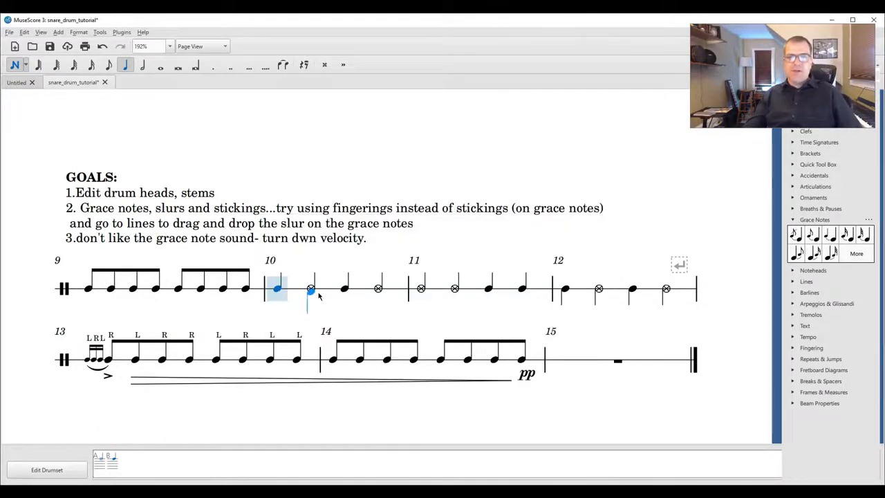
pyautogui.click(495, 95)
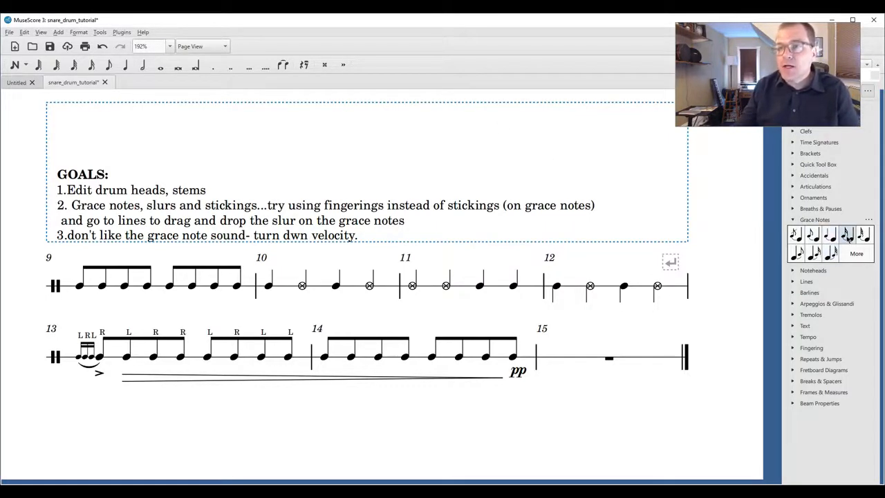
# - Add three beamed sixteenth grace notes before the first eighth note of measure 14
pyautogui.moveTo(848, 236); pyautogui.dragTo(324, 359)
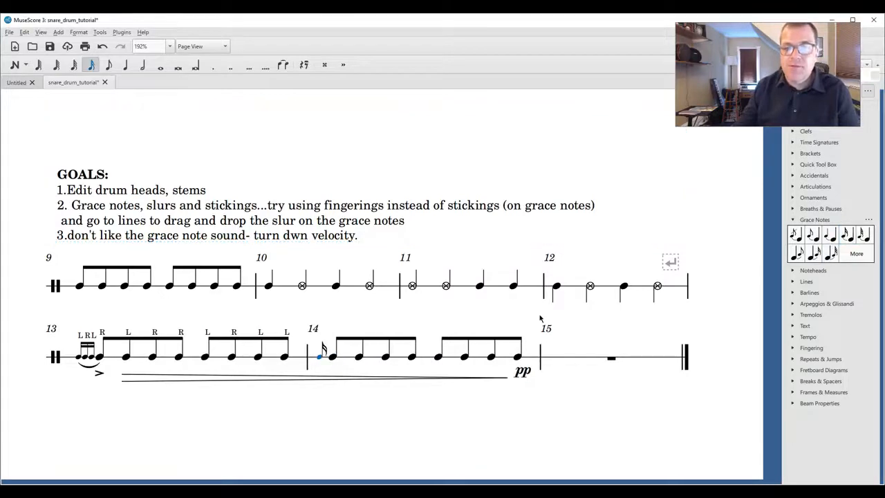
pyautogui.moveTo(848, 237); pyautogui.dragTo(334, 360)
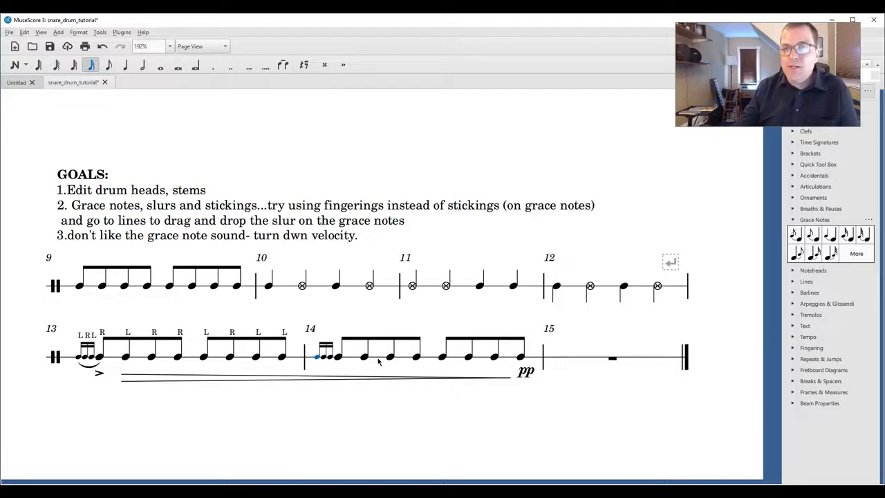
# - Add a slur from the first grace note of measure 14 to the main note that follows the grace notes
pyautogui.click(793, 220)
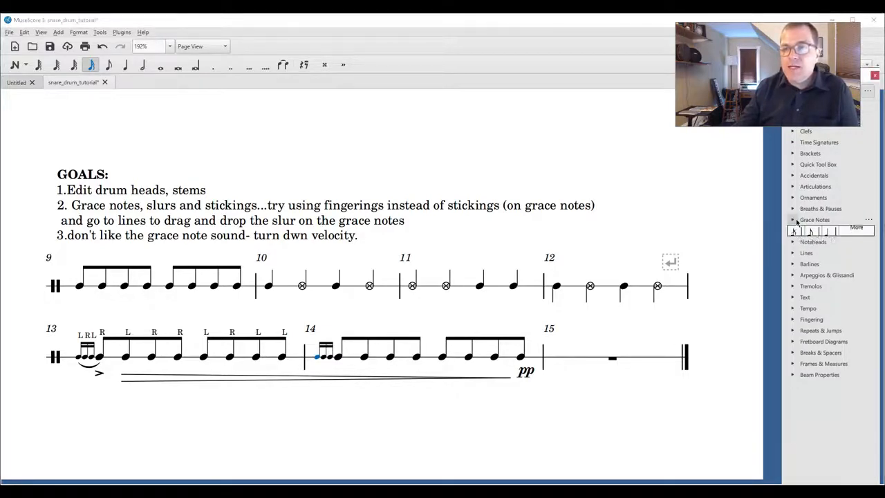
pyautogui.click(794, 242)
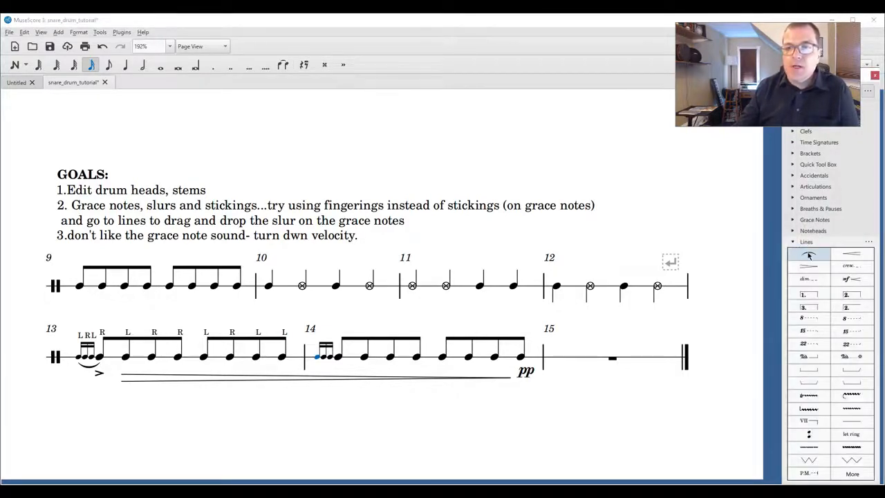
pyautogui.moveTo(808, 256); pyautogui.dragTo(319, 361)
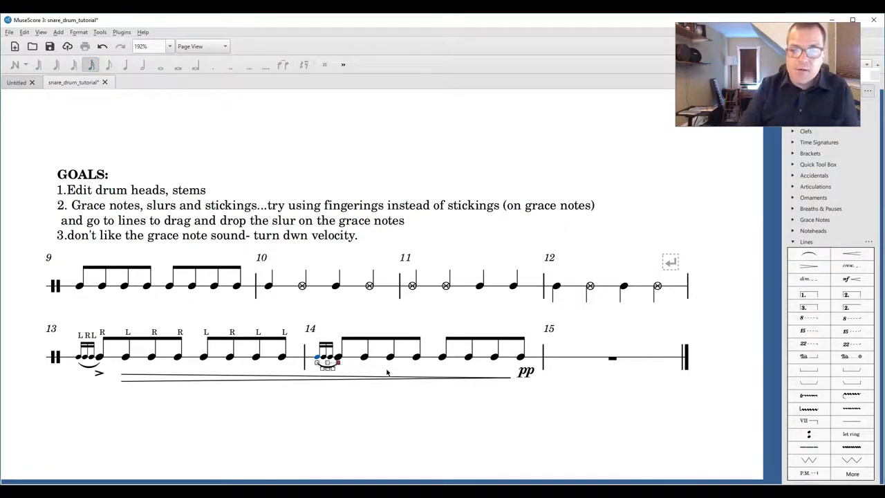
pyautogui.press('Escape')
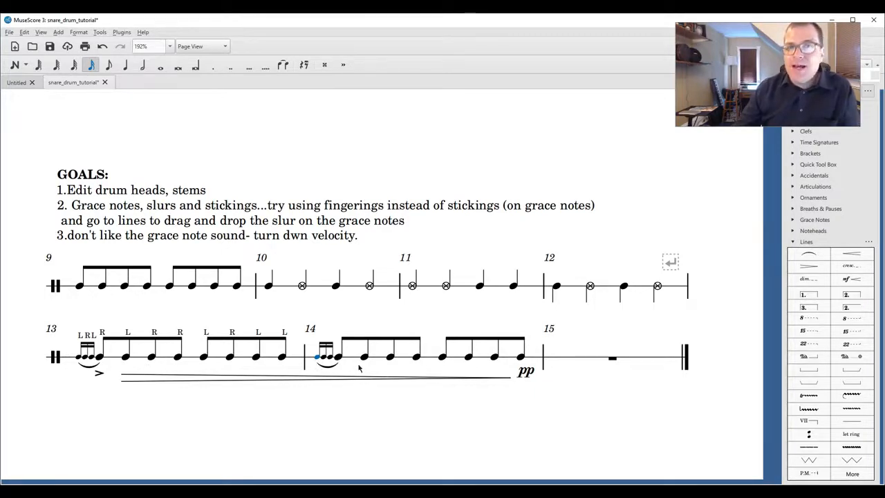
pyautogui.click(59, 33)
pyautogui.moveTo(82, 100)
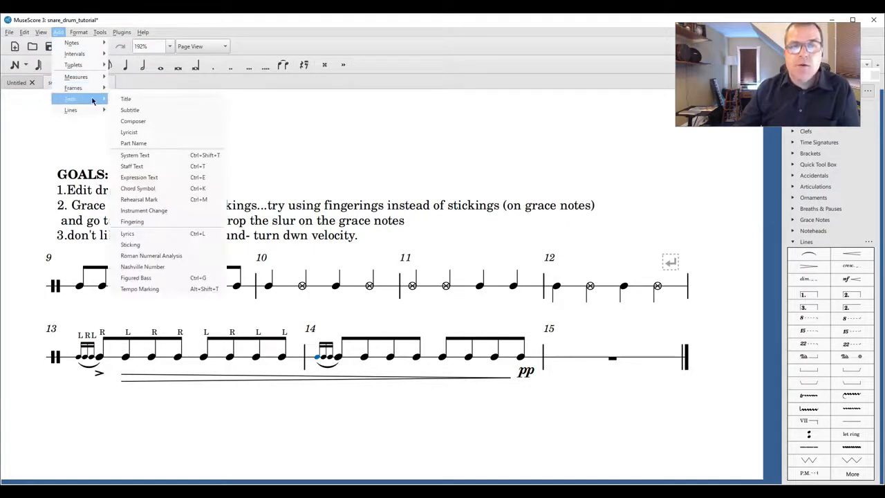
pyautogui.click(150, 246)
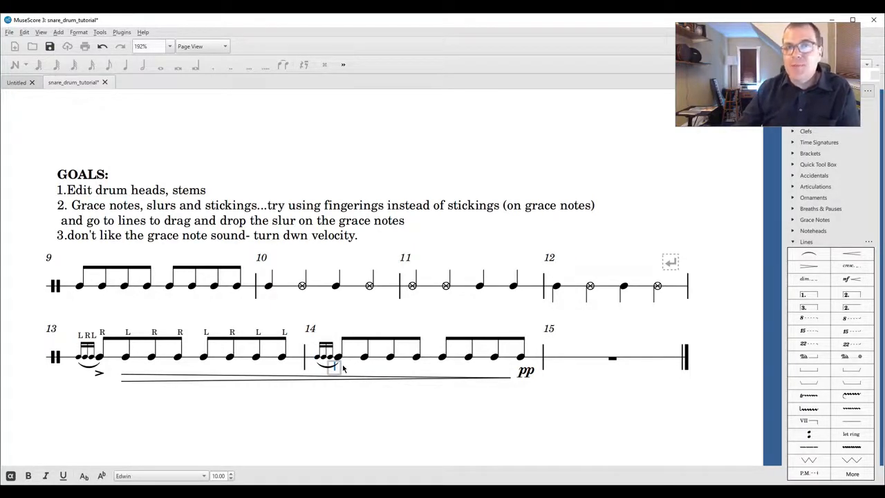
pyautogui.press('Escape')
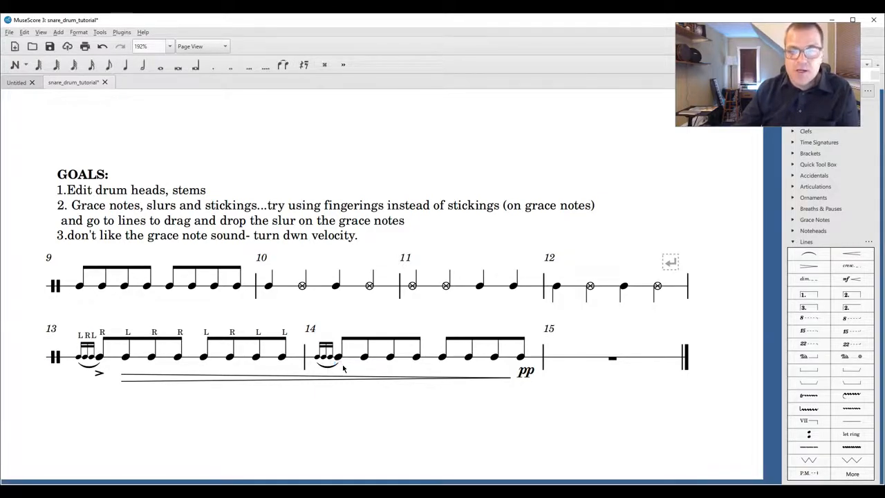
# - Add an L fingering at font size 6 to the first grace note of measure 14 and place it just above the beam
pyautogui.click(318, 357)
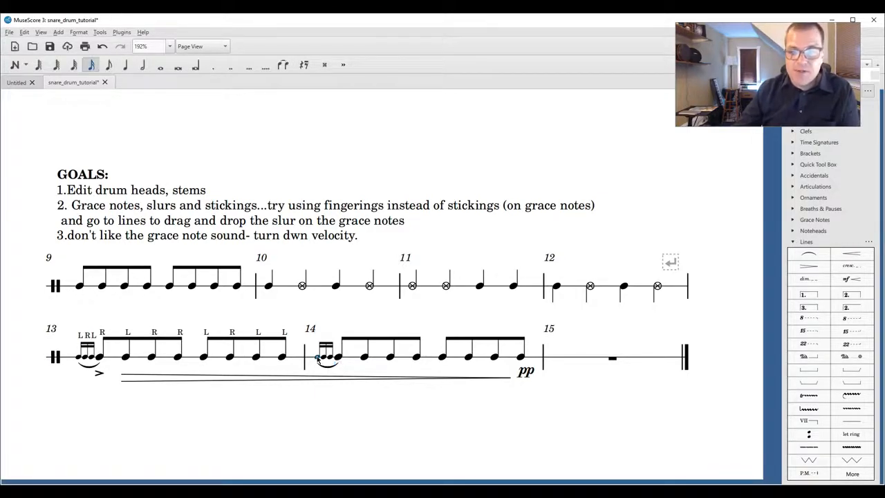
pyautogui.click(58, 32)
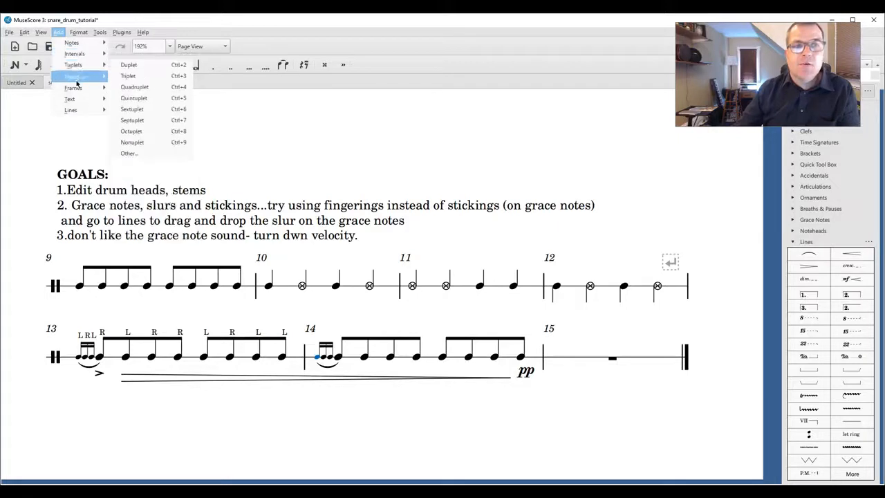
pyautogui.moveTo(73, 99)
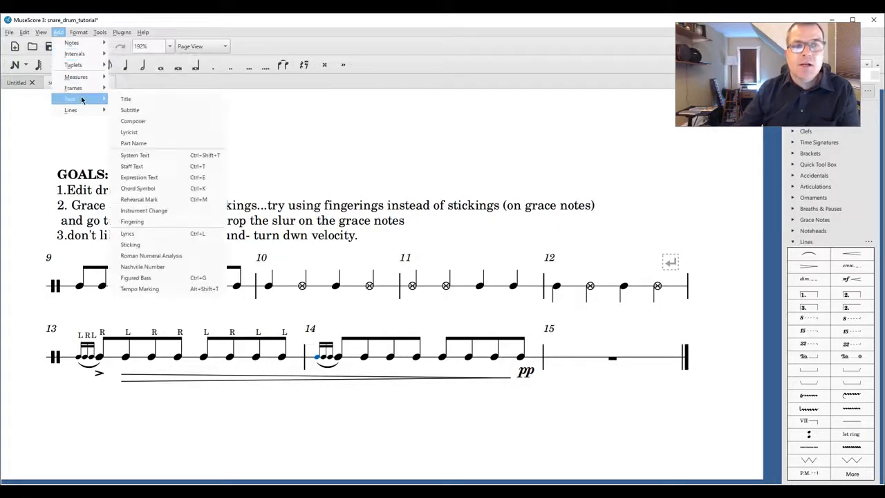
pyautogui.click(172, 222)
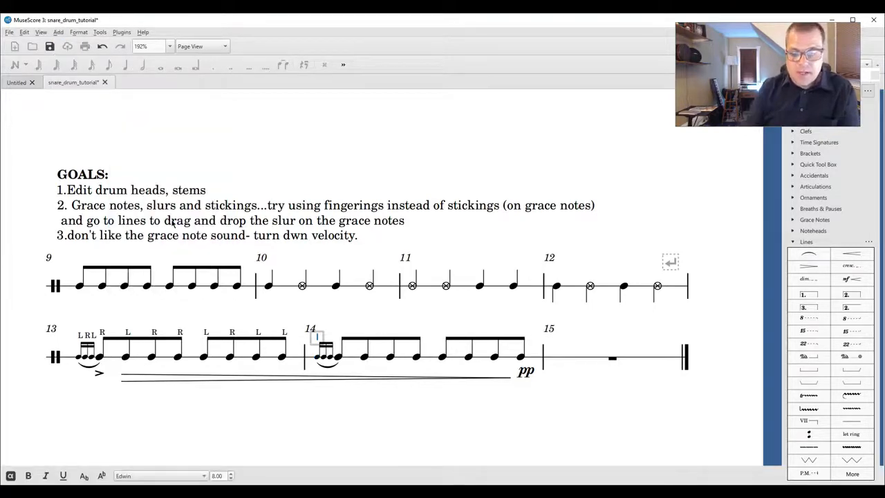
pyautogui.write('L')
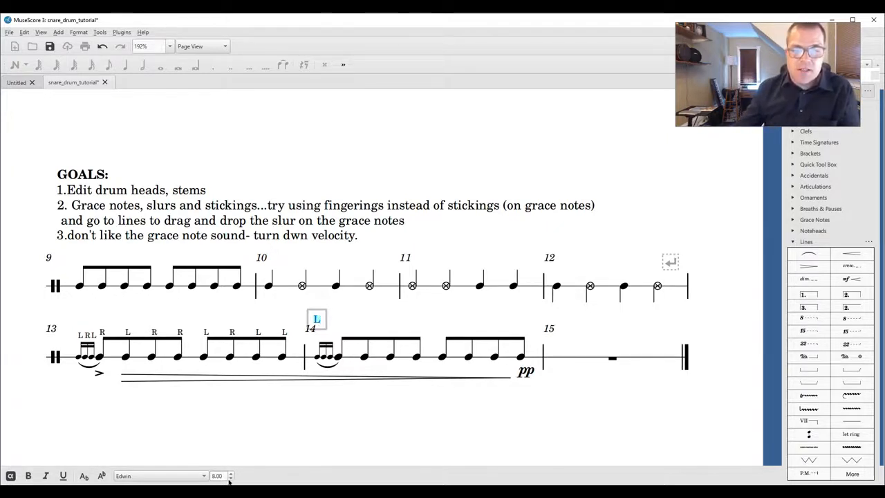
pyautogui.click(335, 326)
pyautogui.moveTo(317, 320); pyautogui.dragTo(320, 335)
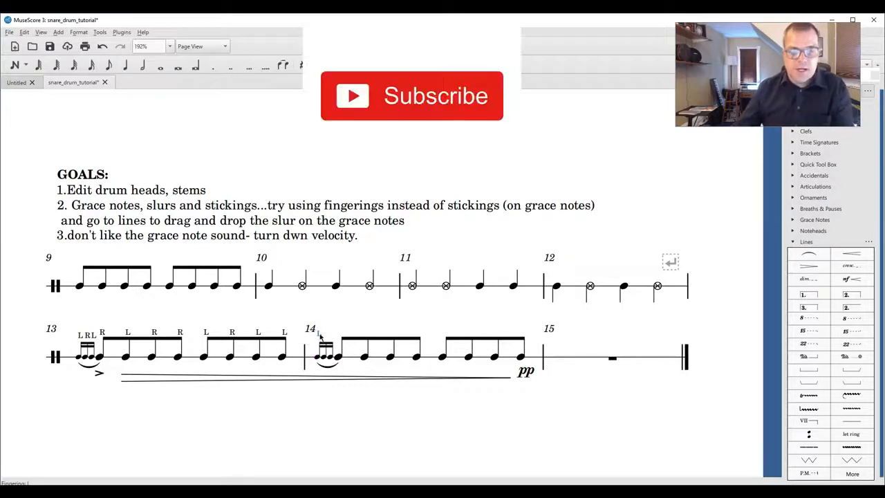
# - Copy the L fingering to the second and third grace notes of measure 14, and change the middle one to R
pyautogui.click(324, 356)
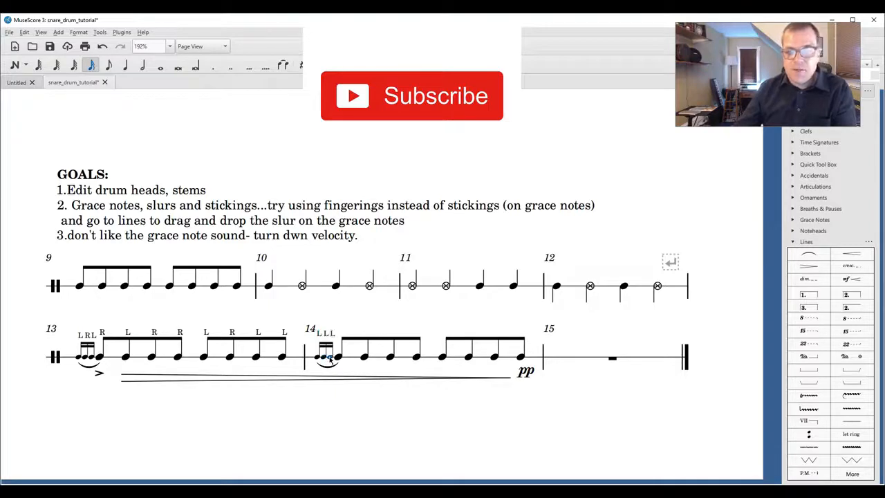
pyautogui.doubleClick(327, 335)
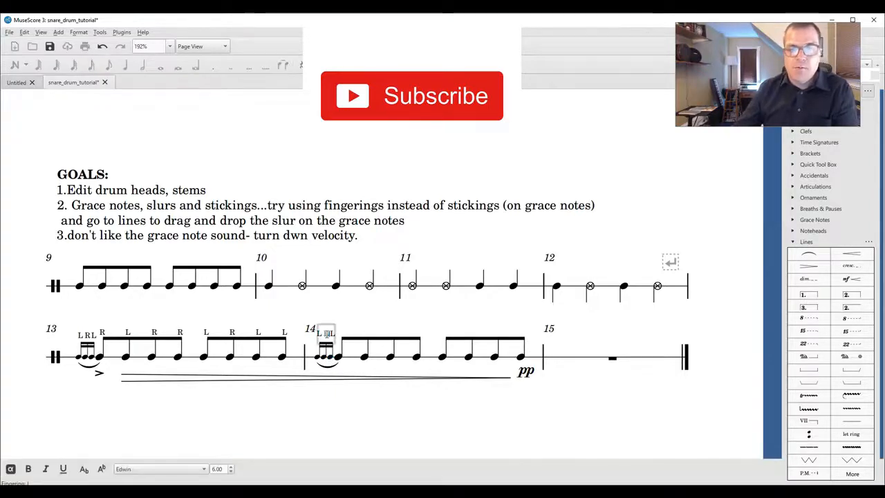
pyautogui.press('BackSpace')
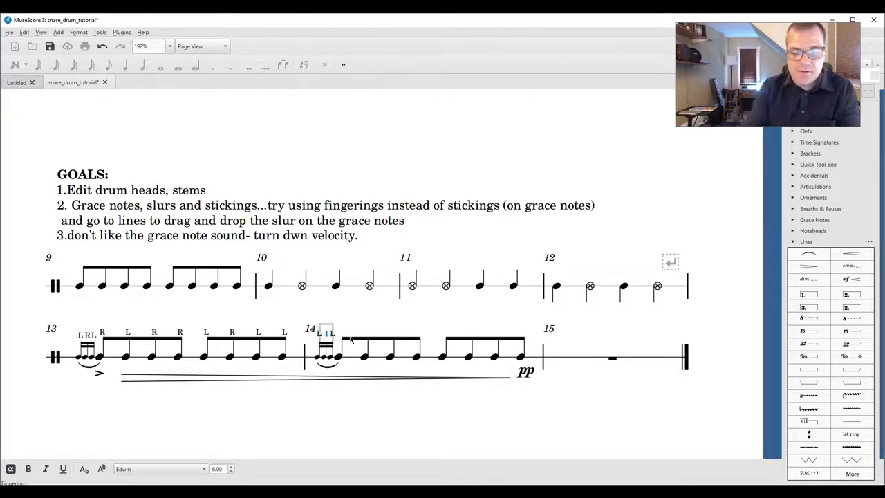
pyautogui.write('R')
pyautogui.press('Escape')
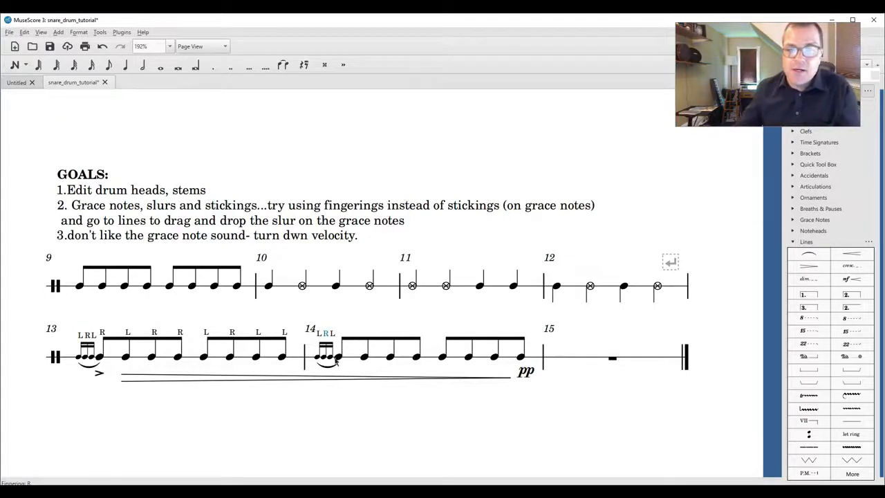
# - Select the first full-size eighth note of measure 14
pyautogui.click(339, 357)
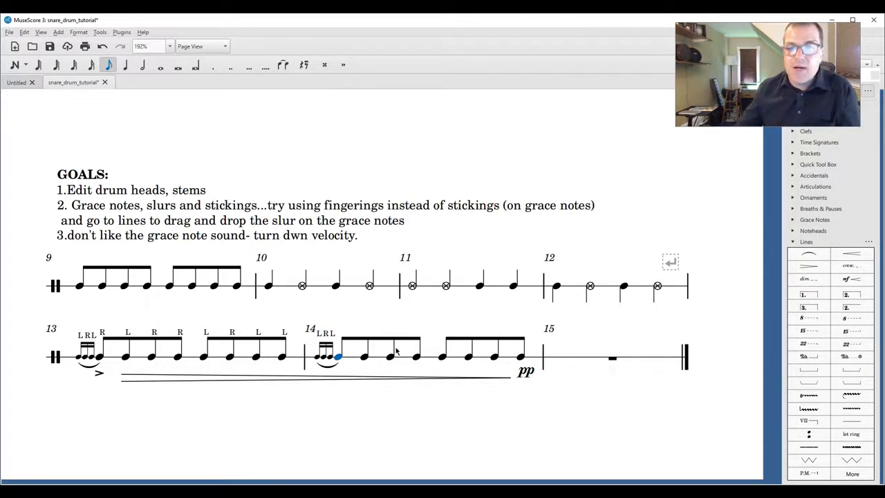